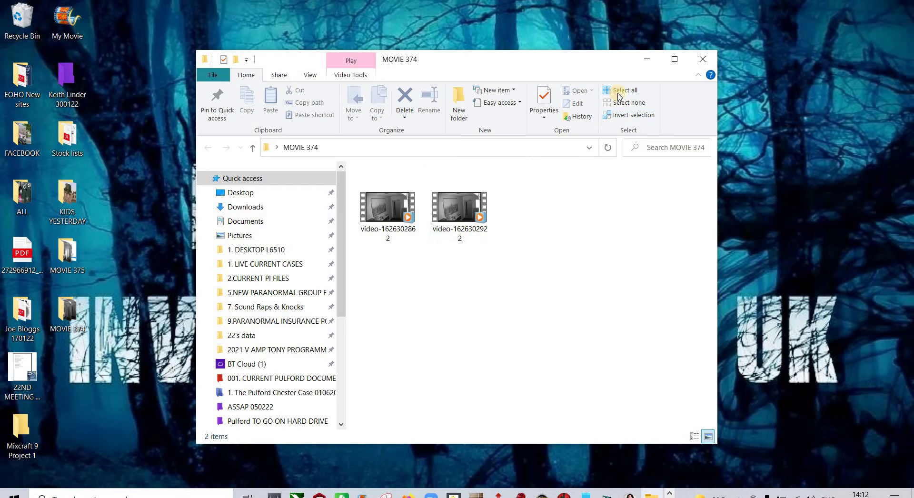
Step: Open both CCTV clips together in Windows Media Player and maximize the player
left_click(619, 96)
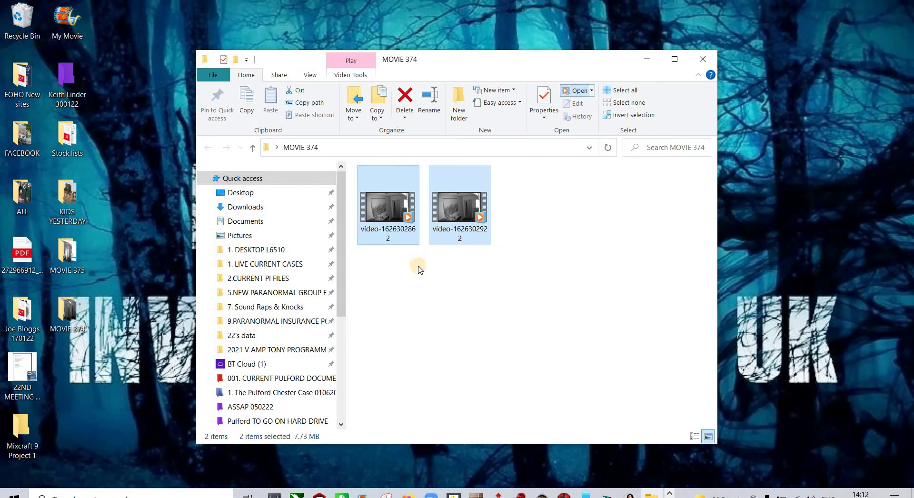
left_click(576, 90)
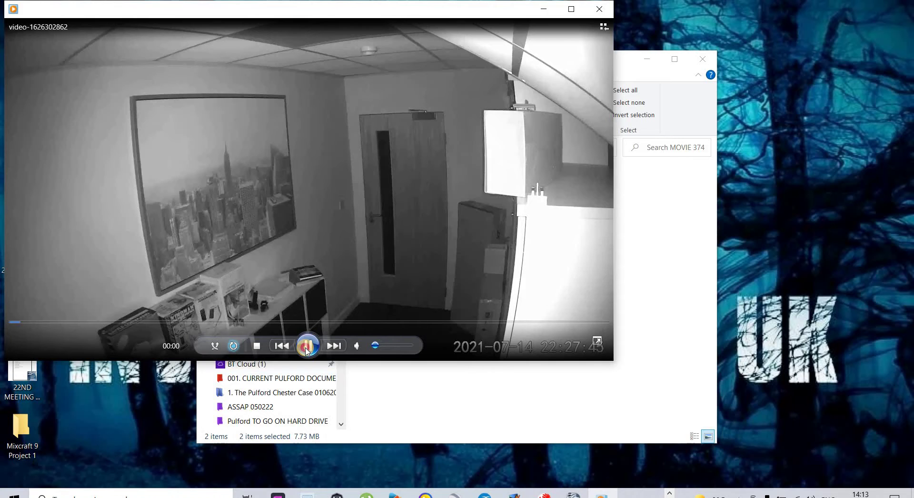
left_click(307, 346)
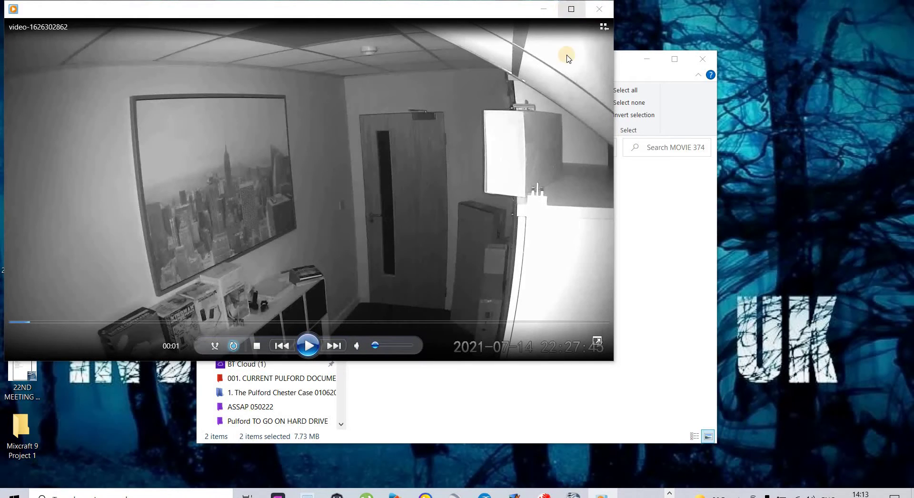
left_click(571, 9)
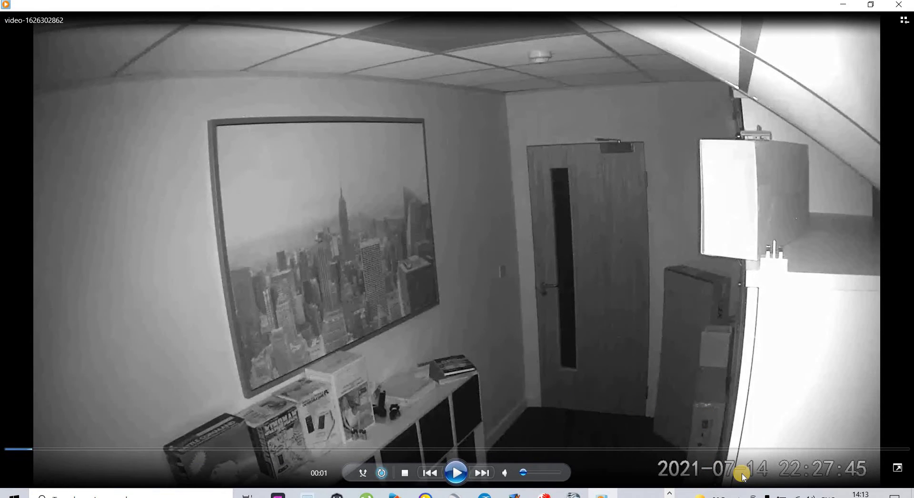
Step: Play on to the second clip and pause it at 00:03 on the anomaly, keeping the player maximized
left_click(461, 473)
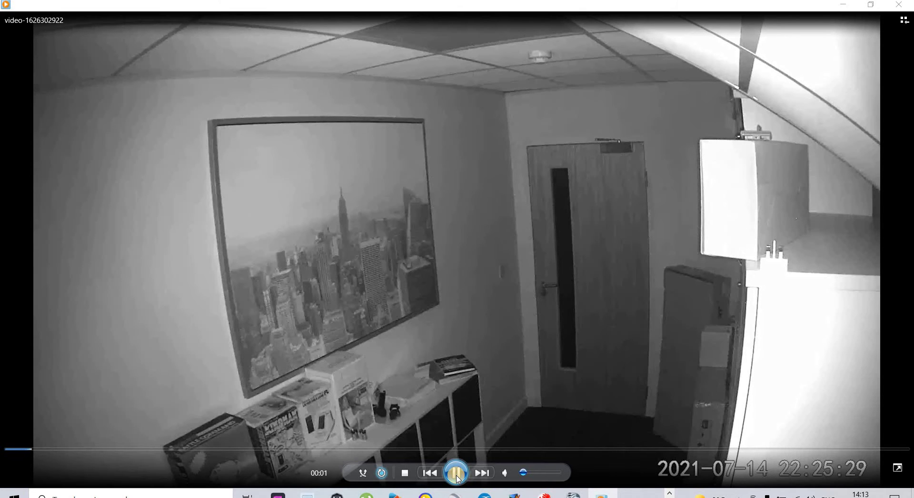
left_click(345, 195)
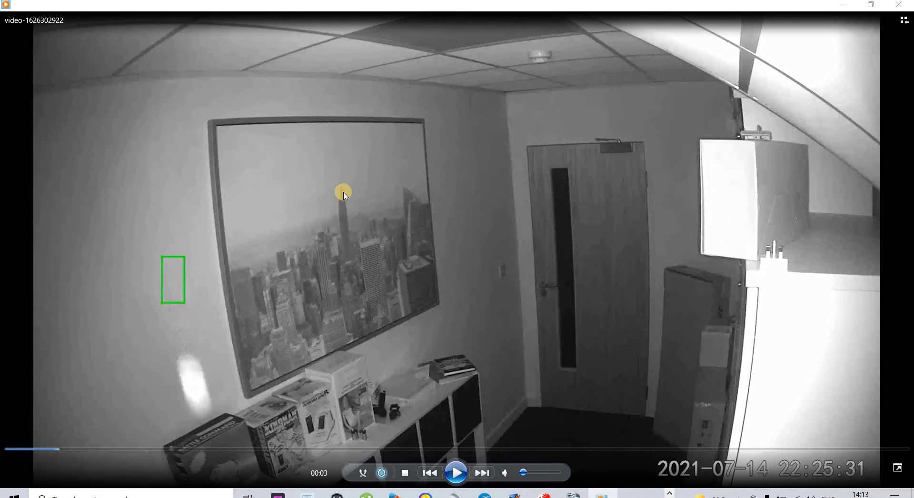
left_click(871, 16)
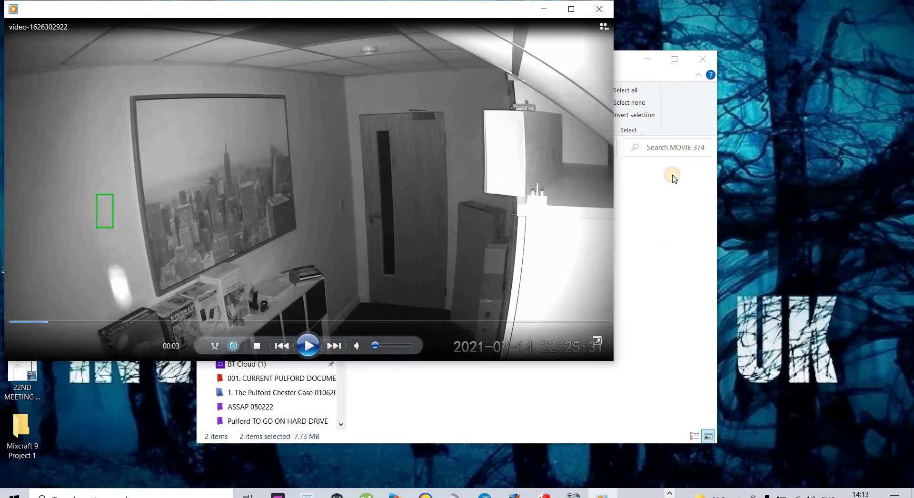
key("super+Up")
Step: Switch the paused second clip to full-screen view
left_click(897, 468)
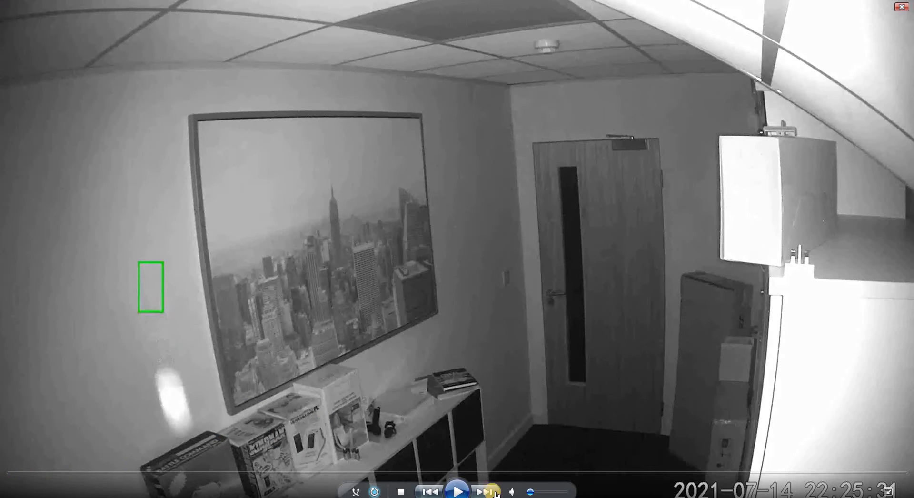
Step: Replay the second clip from its beginning and pause it again at 00:03
left_click(458, 492)
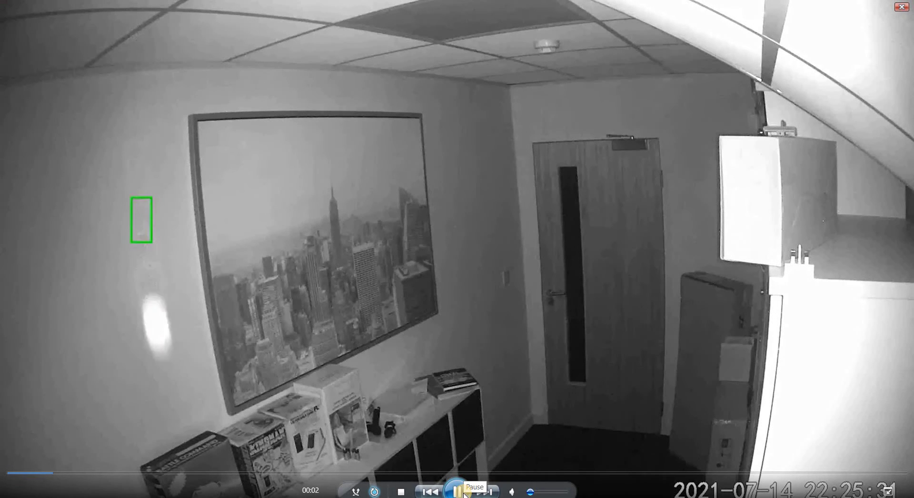
left_click(465, 494)
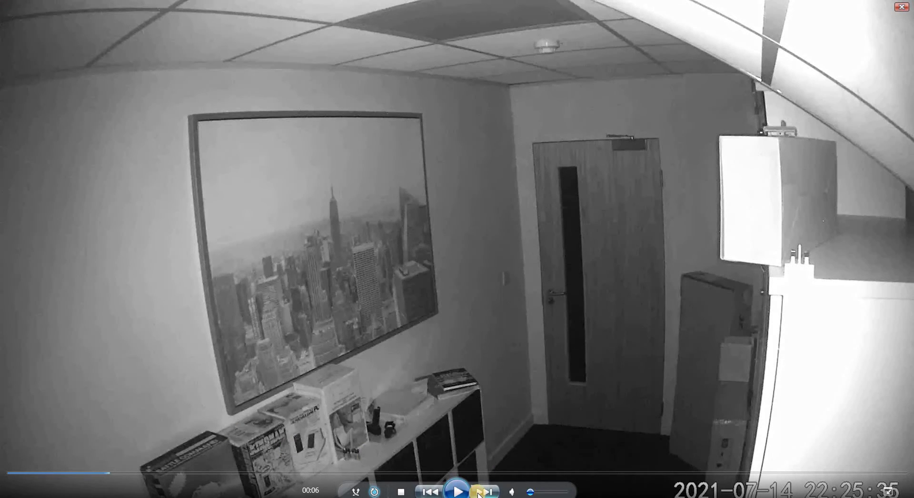
left_click(463, 494)
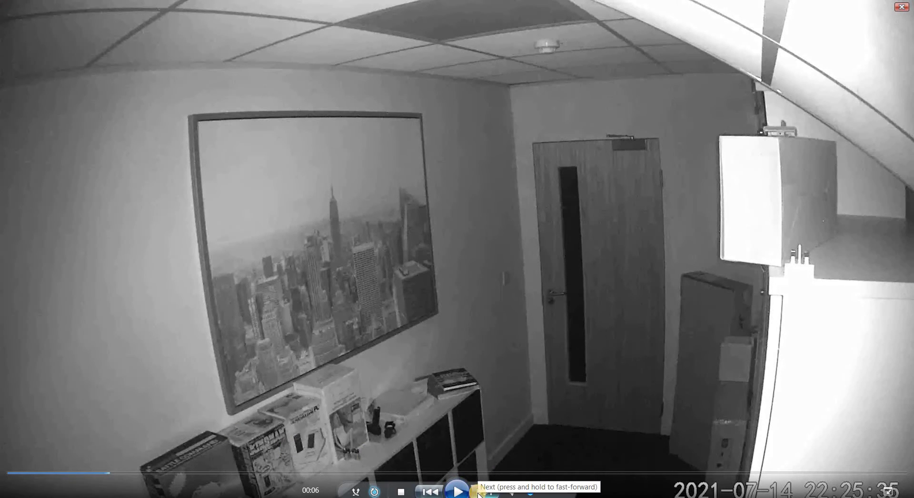
left_click(11, 475)
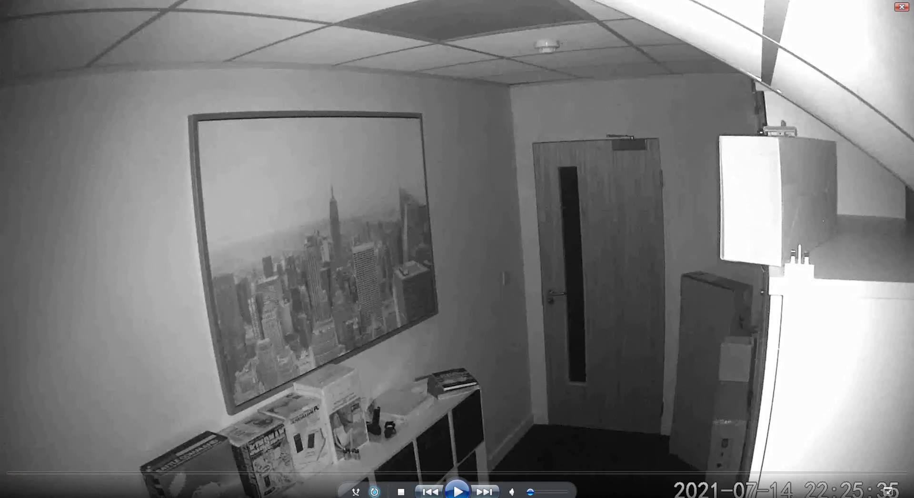
left_click(457, 492)
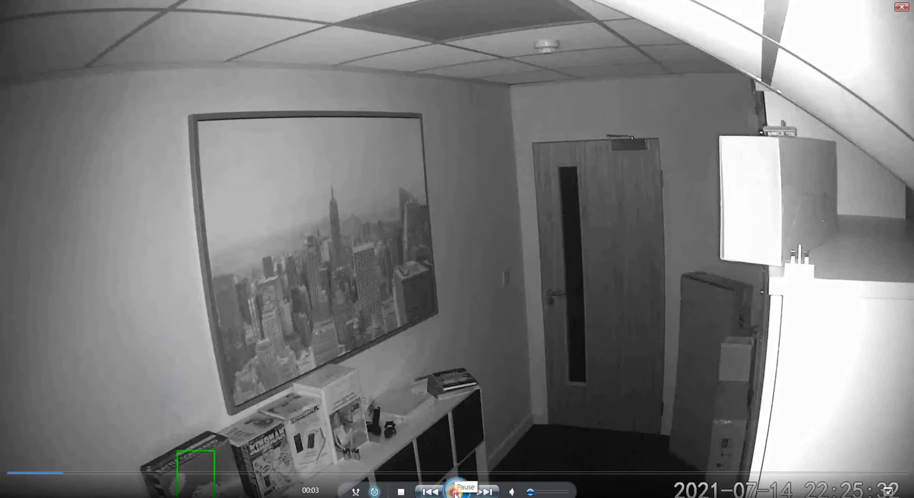
left_click(456, 493)
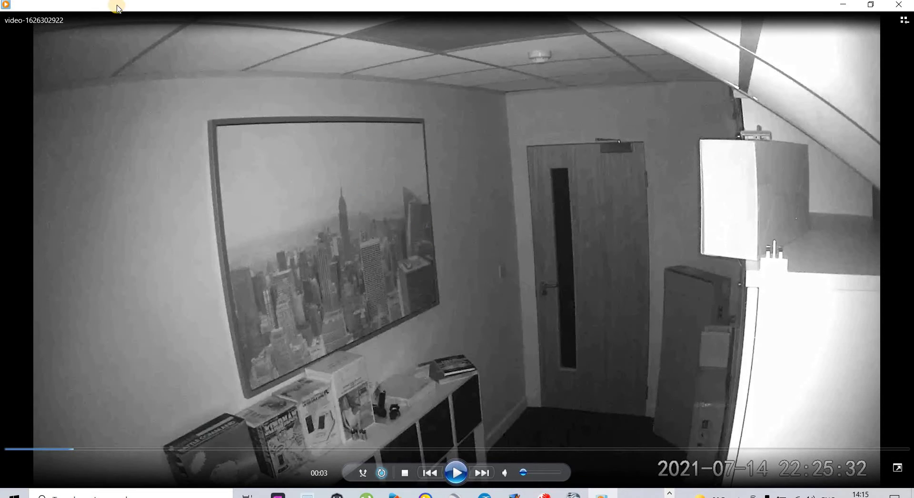
Step: Set the player's play speed to 0.5 through Enhancements > Play speed settings
right_click(118, 8)
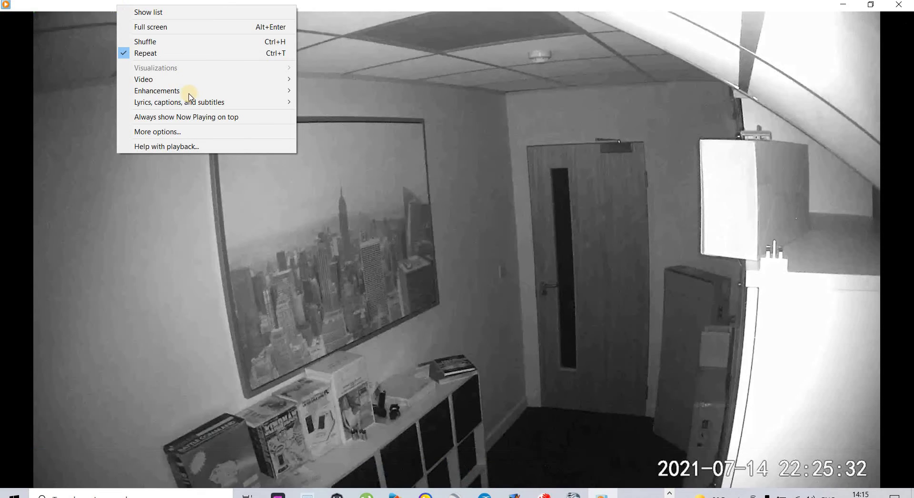
mouse_move(189, 97)
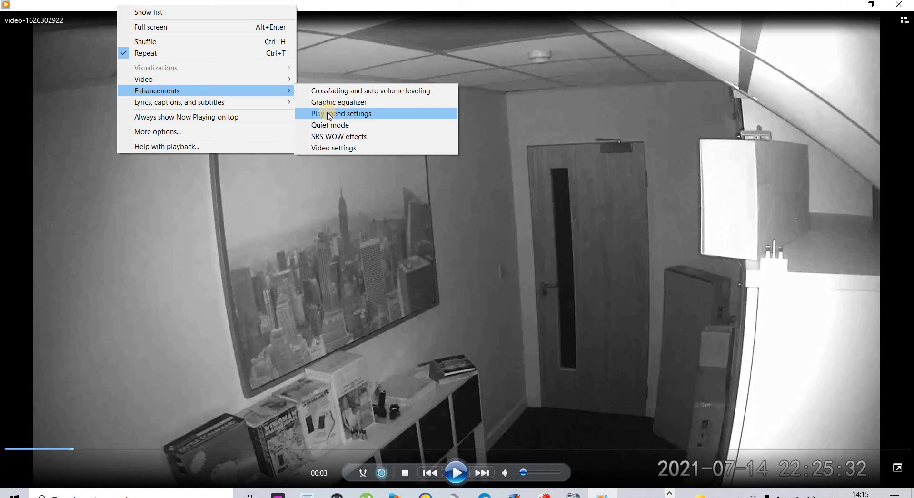
left_click(330, 114)
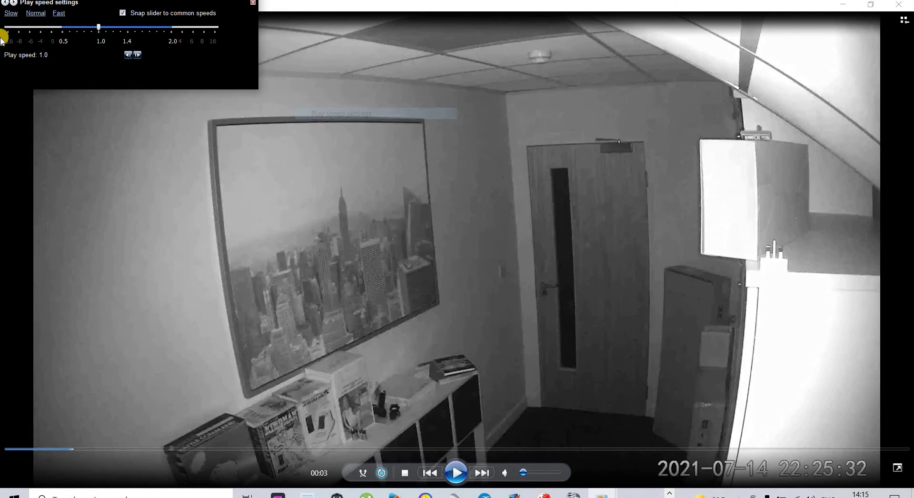
left_click(29, 29)
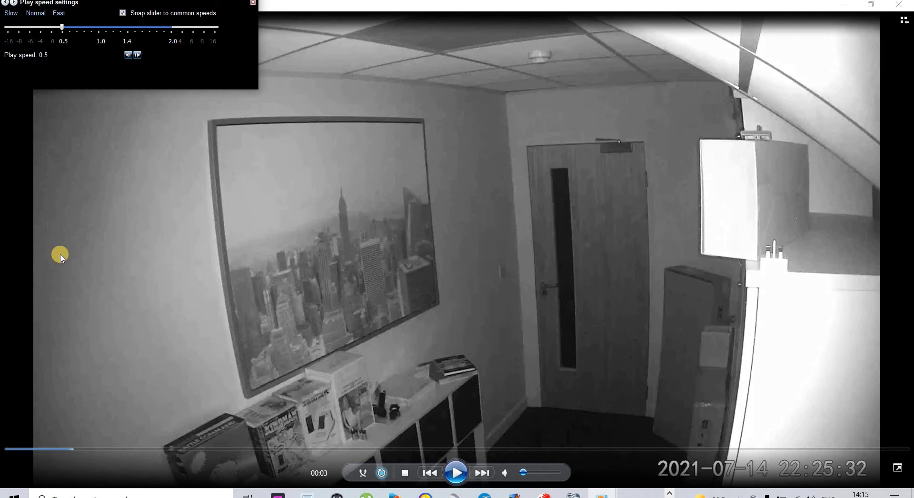
left_click(12, 14)
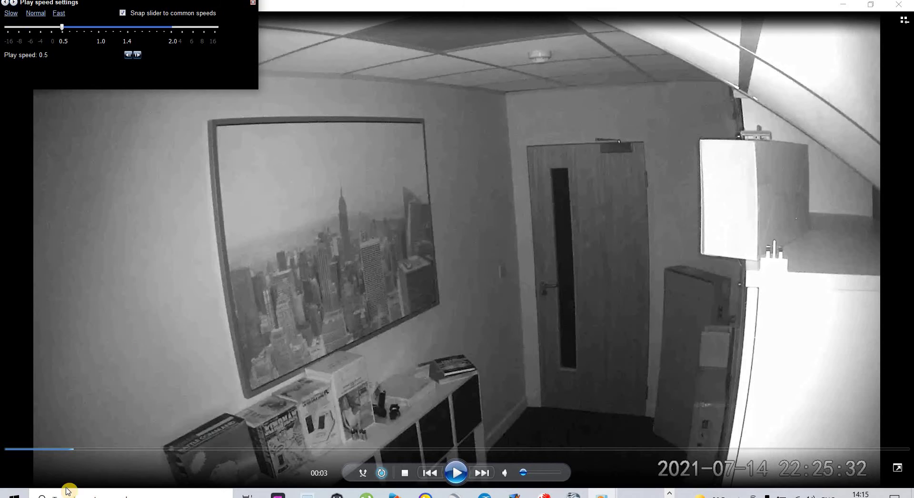
Step: Replay the slowed clip from the start and pause it at 00:04
left_click(15, 449)
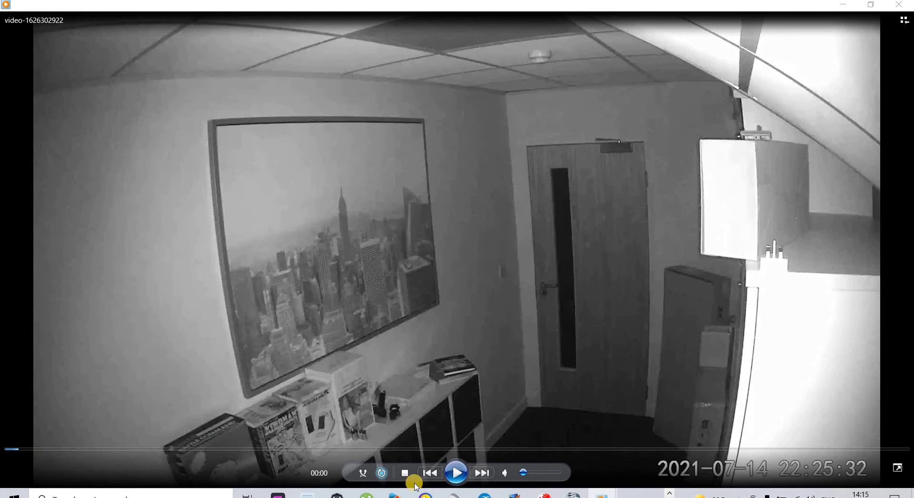
left_click(526, 417)
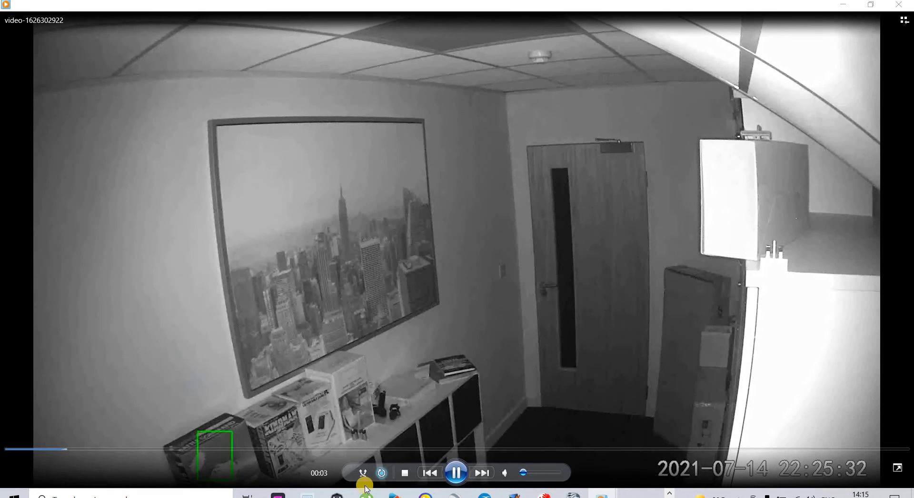
left_click(456, 473)
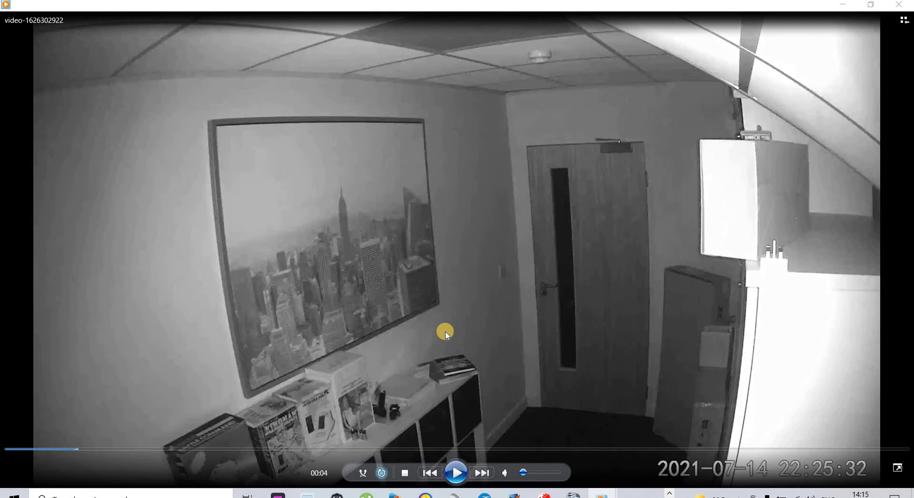
left_click(902, 8)
left_click(500, 290)
double_click(386, 214)
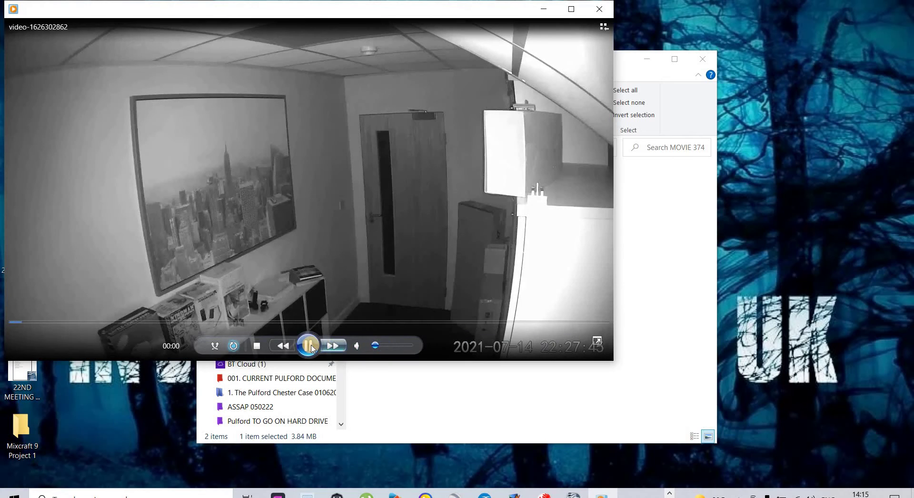
left_click(308, 346)
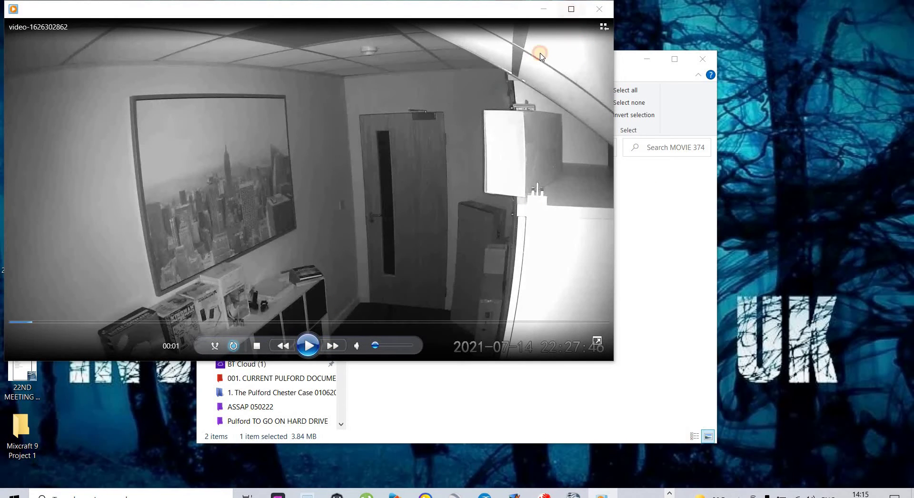
Step: Maximize the player, rewind to the start and watch the clip full screen
left_click(572, 9)
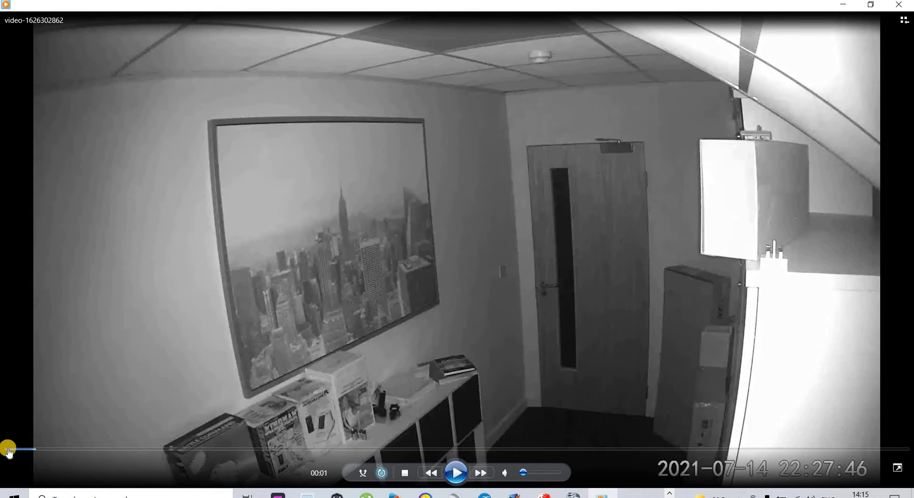
left_click(8, 449)
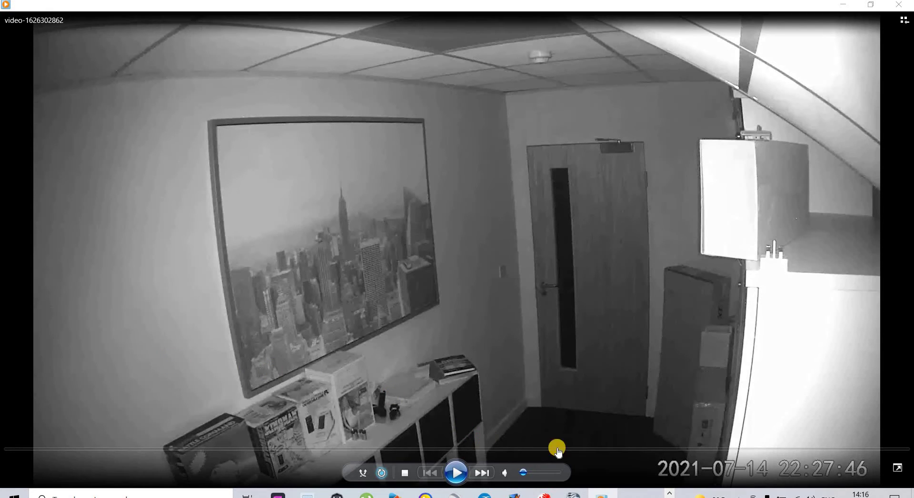
left_click(902, 469)
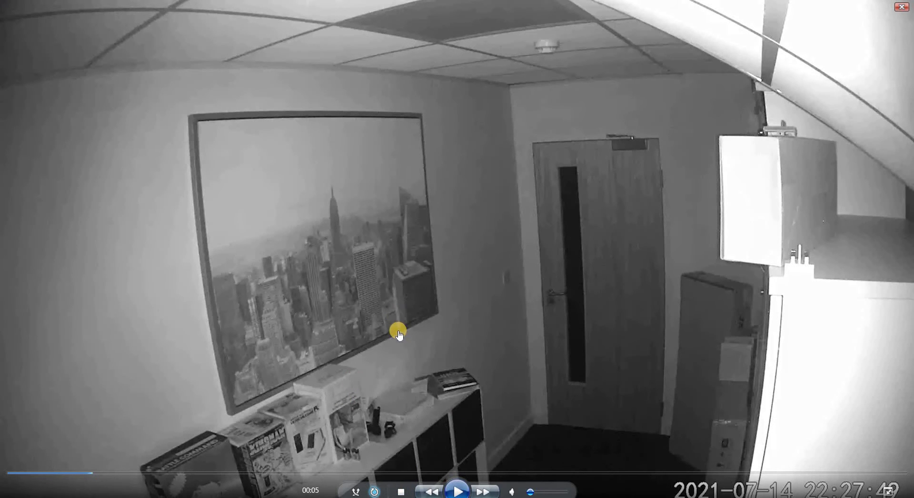
left_click(12, 474)
left_click(458, 492)
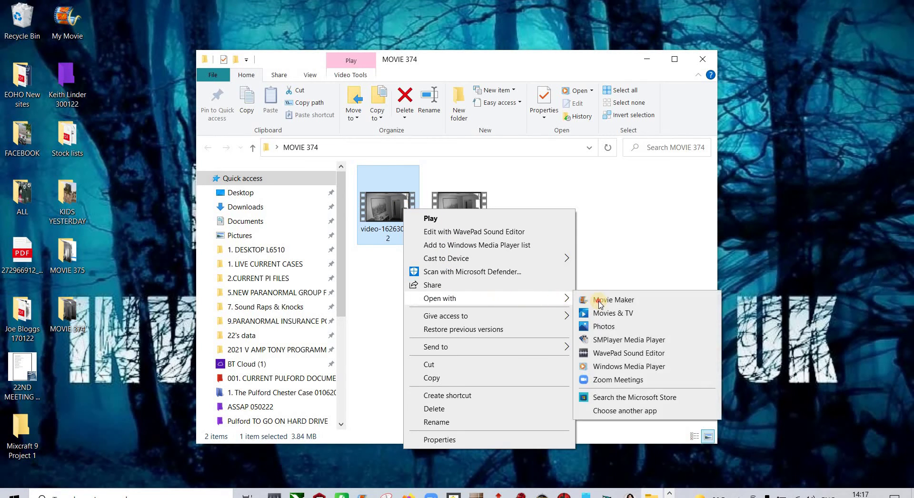
left_click(599, 300)
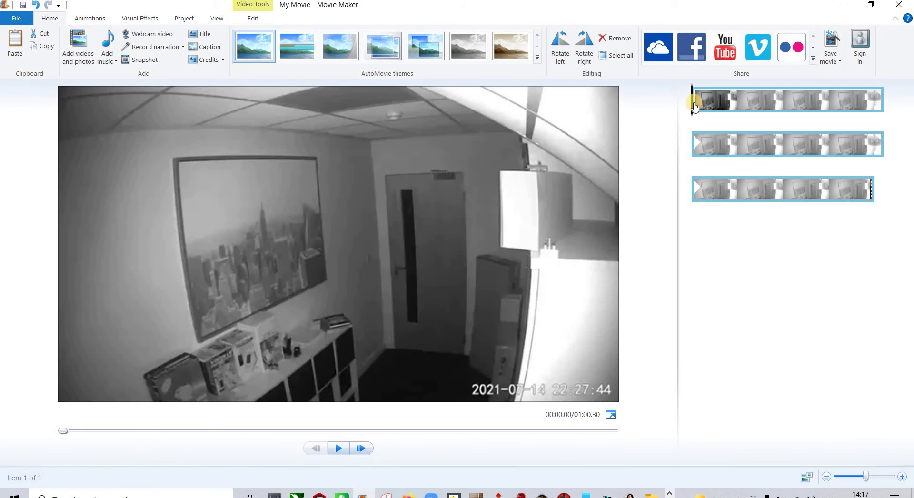
left_click_drag(695, 106, 724, 116)
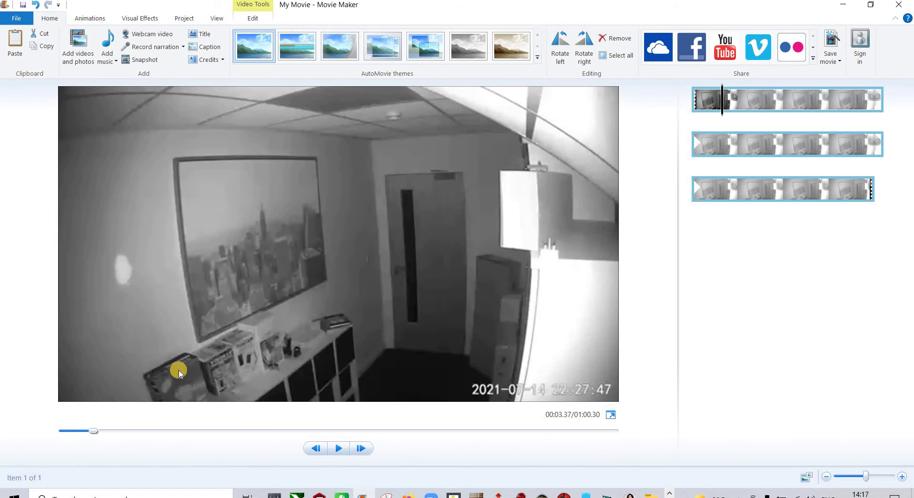
left_click(51, 431)
left_click(310, 449)
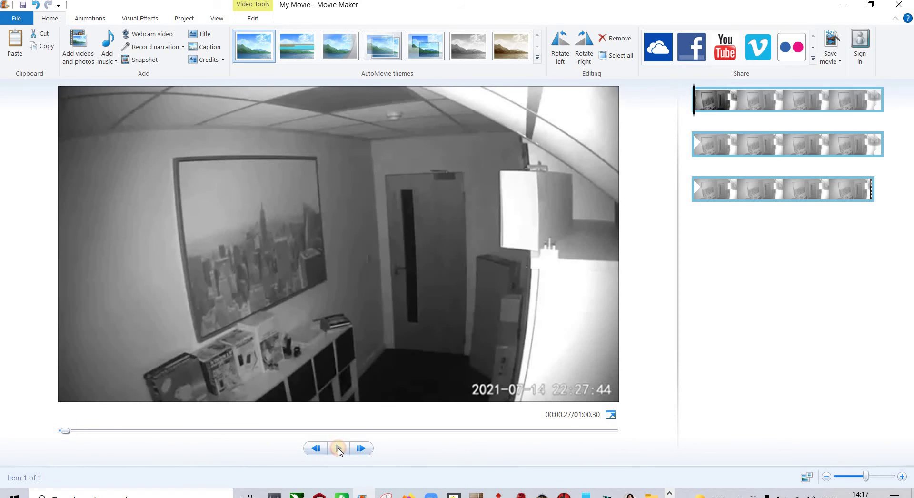
left_click(339, 448)
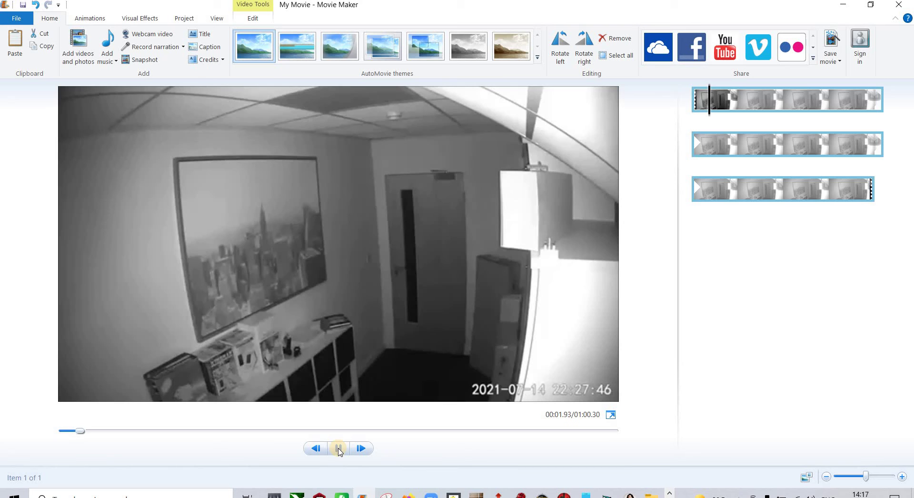
left_click(339, 449)
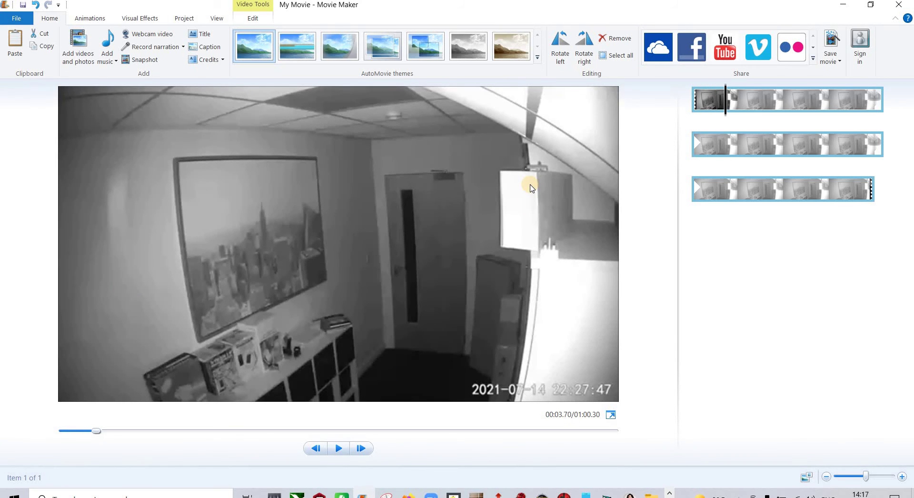
left_click(280, 47)
key("ctrl+z")
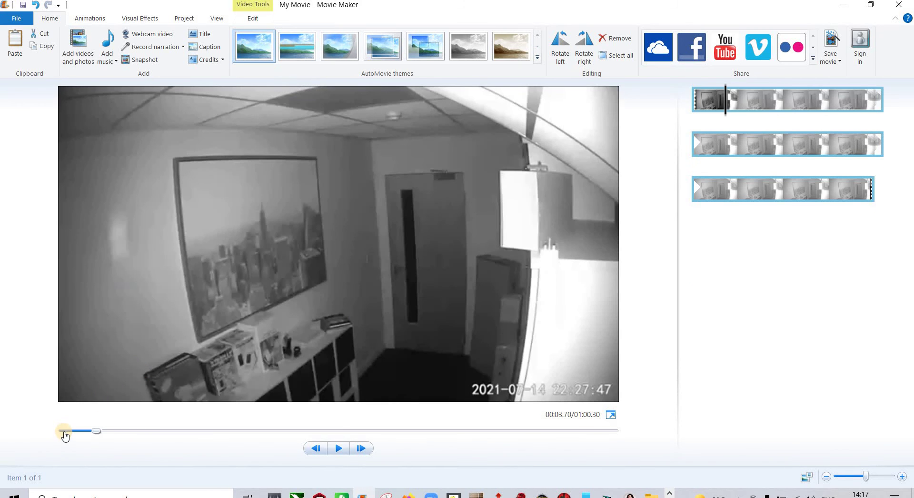
left_click(64, 432)
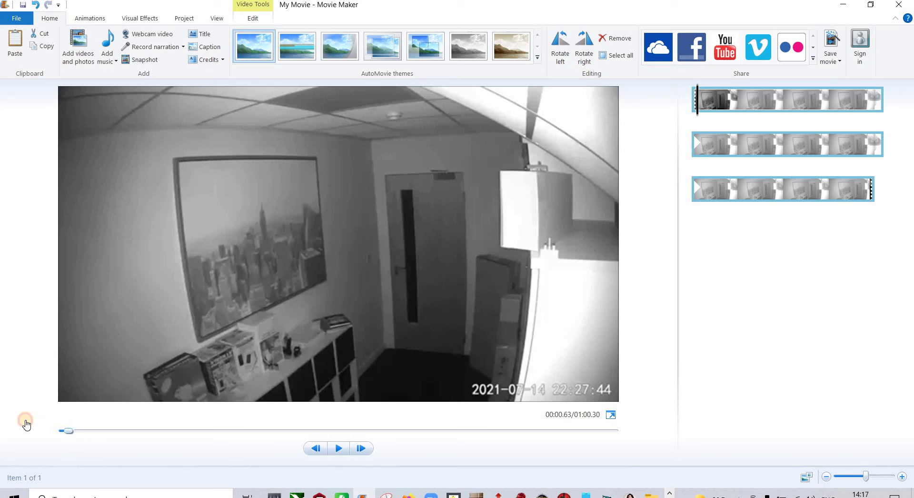
left_click_drag(26, 425, 2, 201)
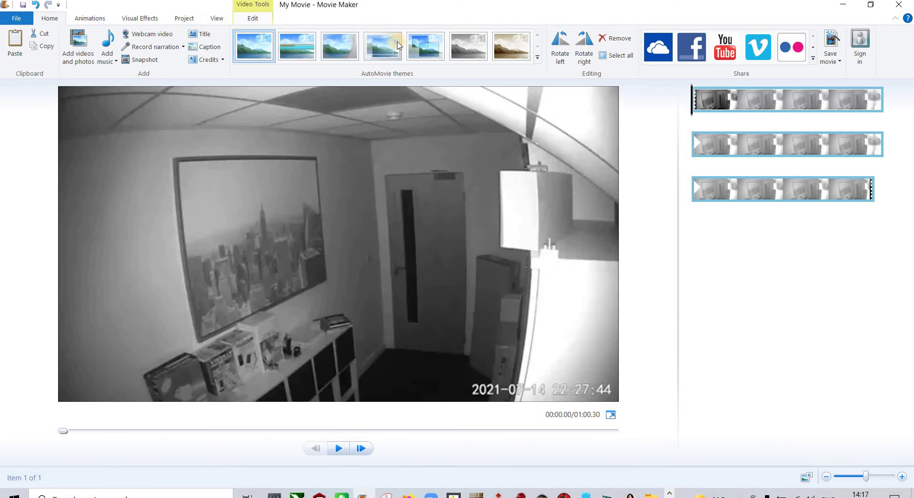
left_click(697, 110)
mouse_move(696, 111)
left_mouse_down()
mouse_move(721, 119)
mouse_move(709, 121)
left_mouse_up()
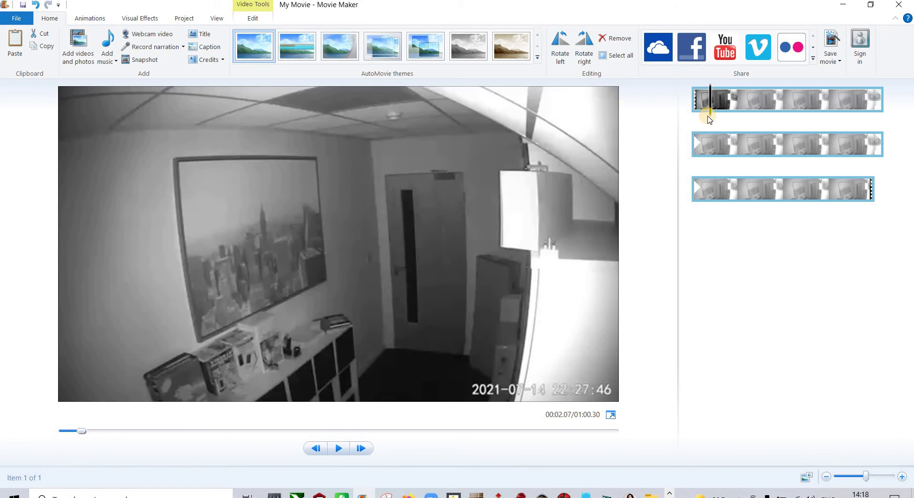
Step: Split at the playhead and remove the footage before the anomaly
right_click(709, 119)
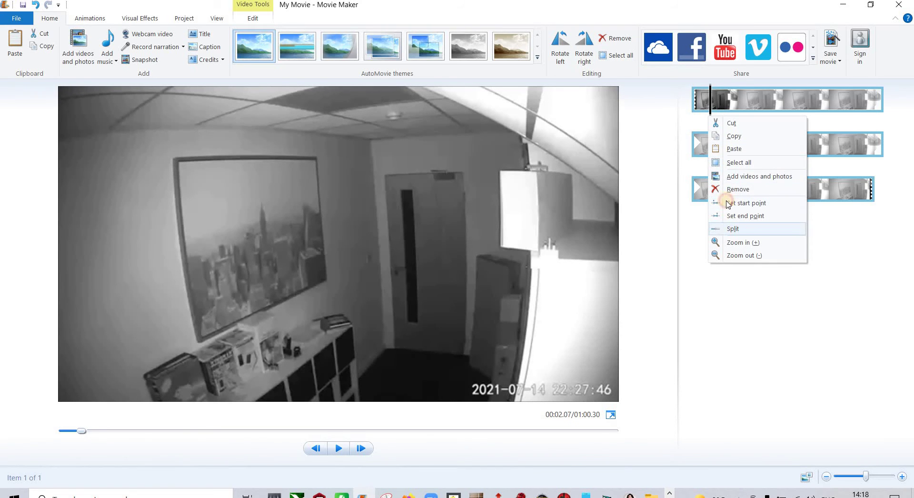
left_click(730, 228)
right_click(702, 106)
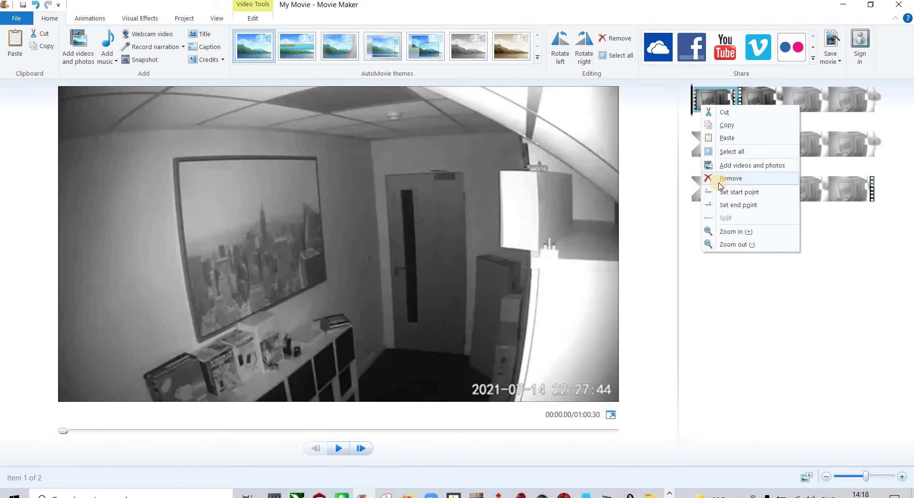
left_click(721, 183)
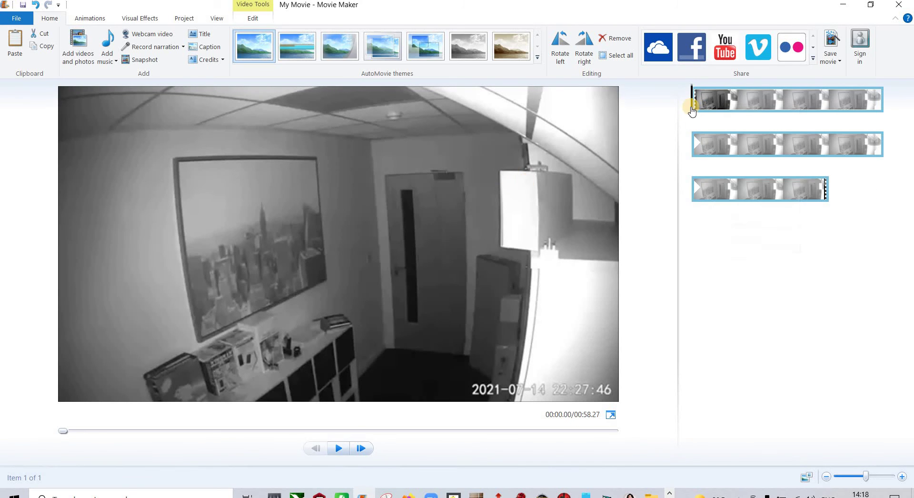
Step: Split where the anomaly ends, remove the rest, and play the 2.73-second result
left_click(712, 110)
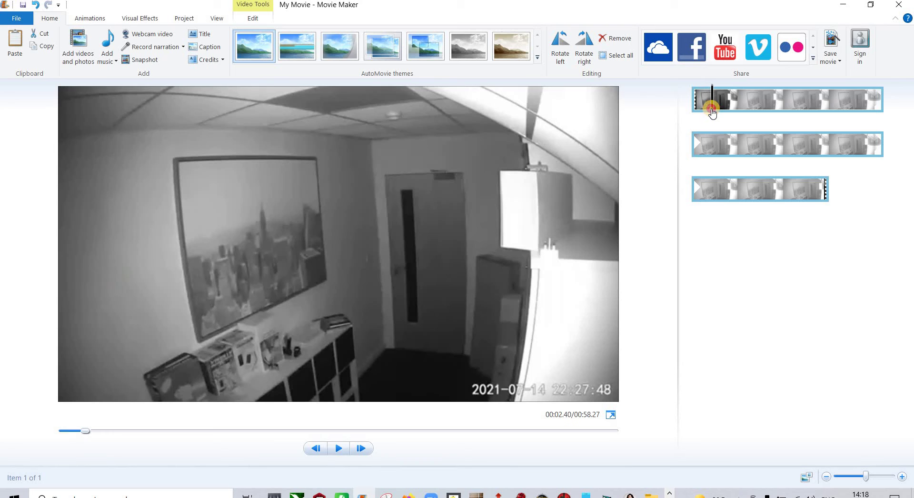
mouse_move(712, 110)
left_mouse_down()
mouse_move(699, 110)
mouse_move(719, 123)
left_mouse_up()
right_click(718, 116)
left_click(743, 214)
right_click(767, 102)
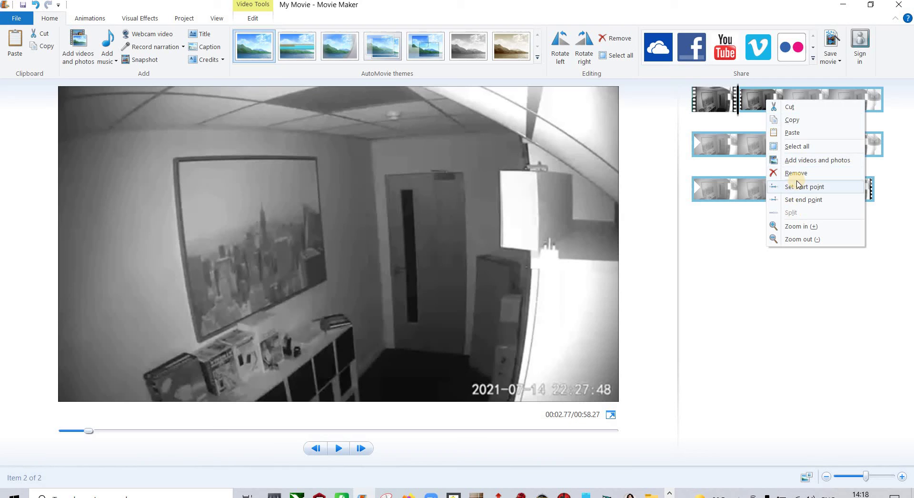
left_click(794, 173)
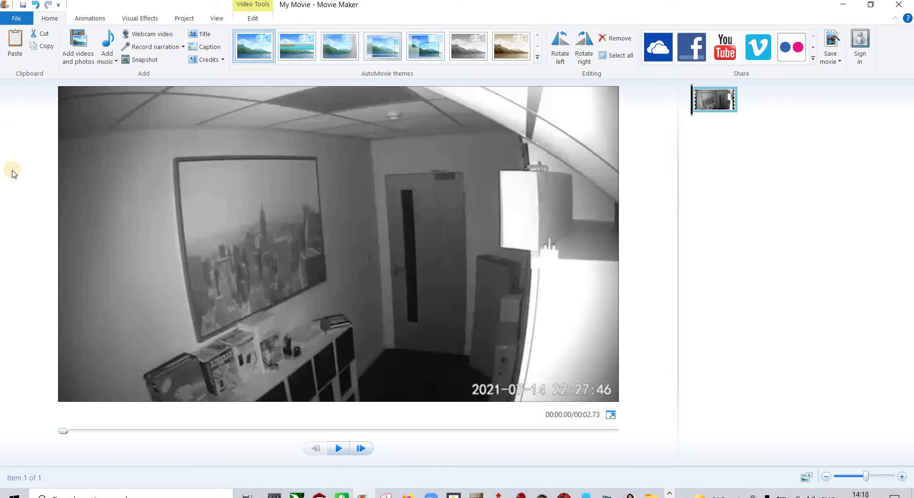
left_click(334, 448)
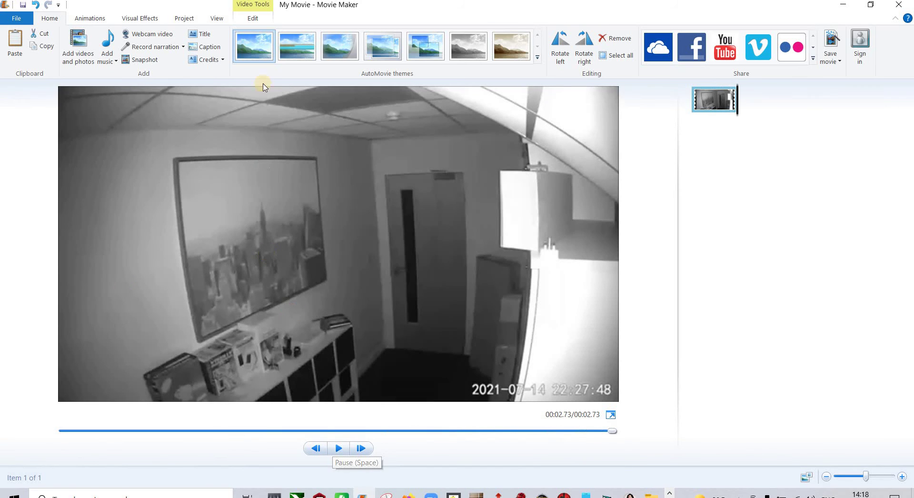
Step: Set the clip speed to 0.125x on the Edit tab and preview it, pausing at 00:14.40
left_click(259, 6)
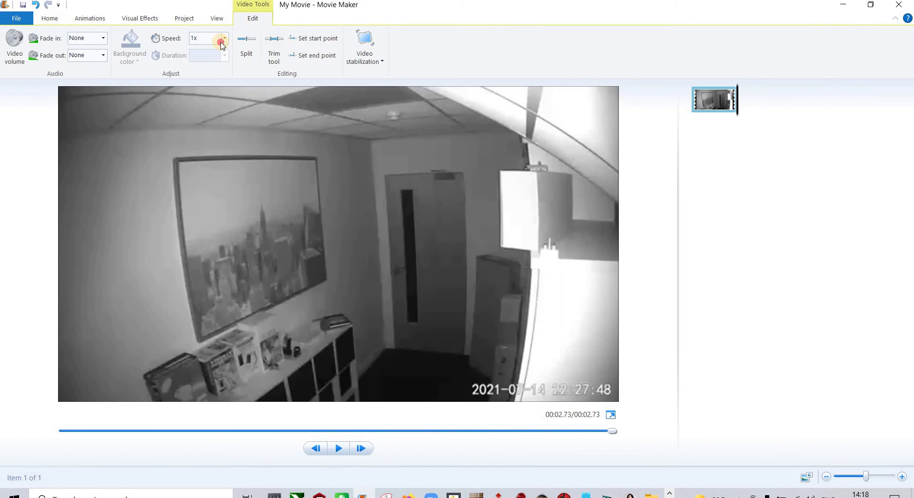
left_click(221, 46)
left_click(209, 52)
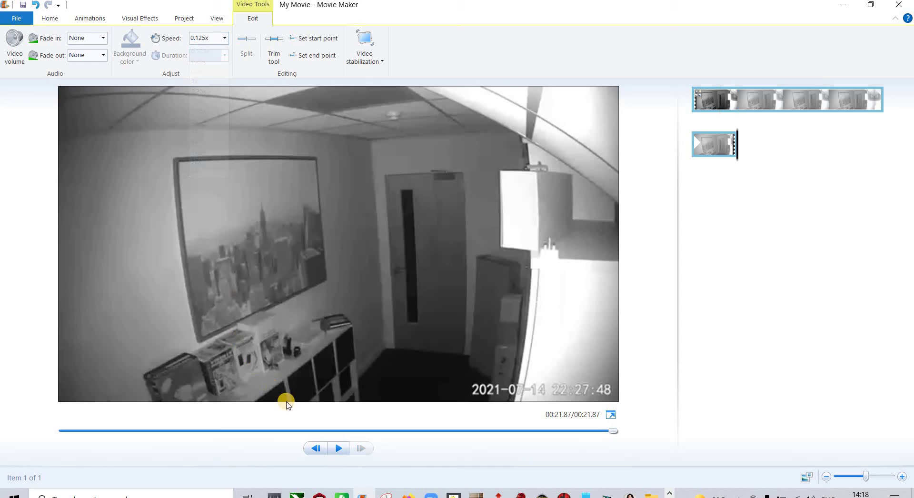
left_click(334, 450)
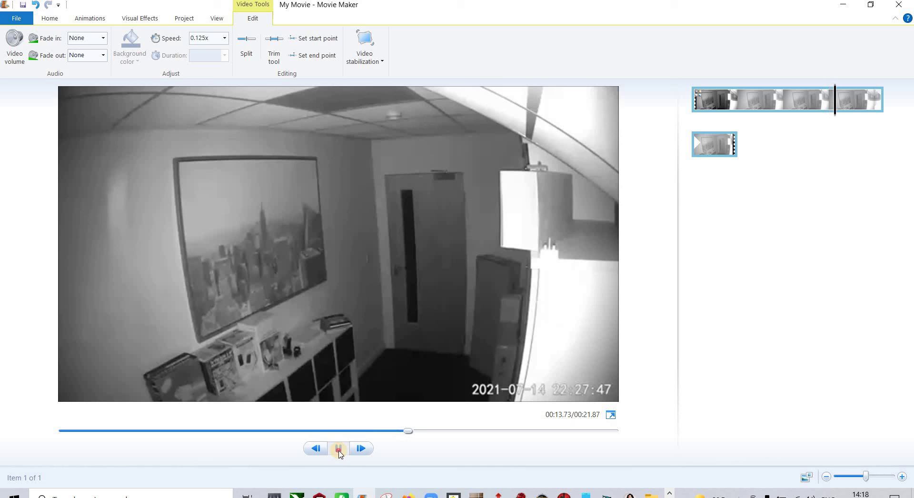
key("space")
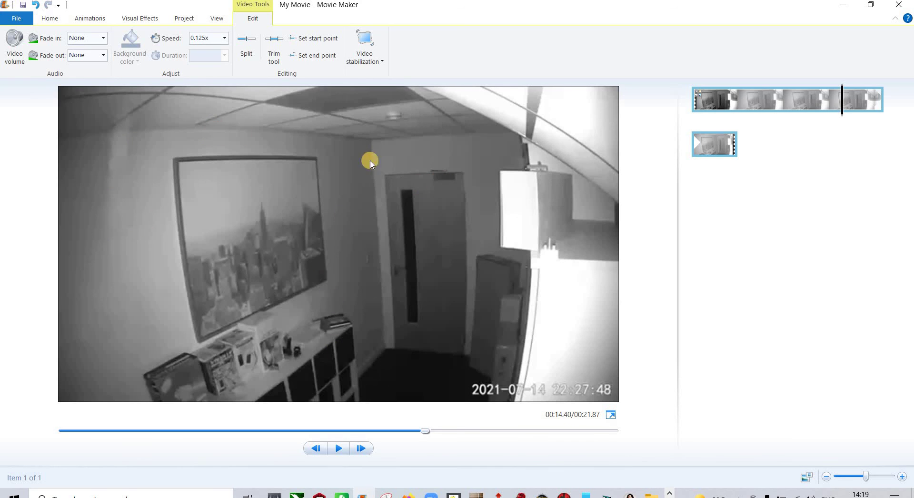
Step: Apply 'Anti-shake and wobble correction - high', then preview and park the playhead at 00:11.60
left_click(365, 51)
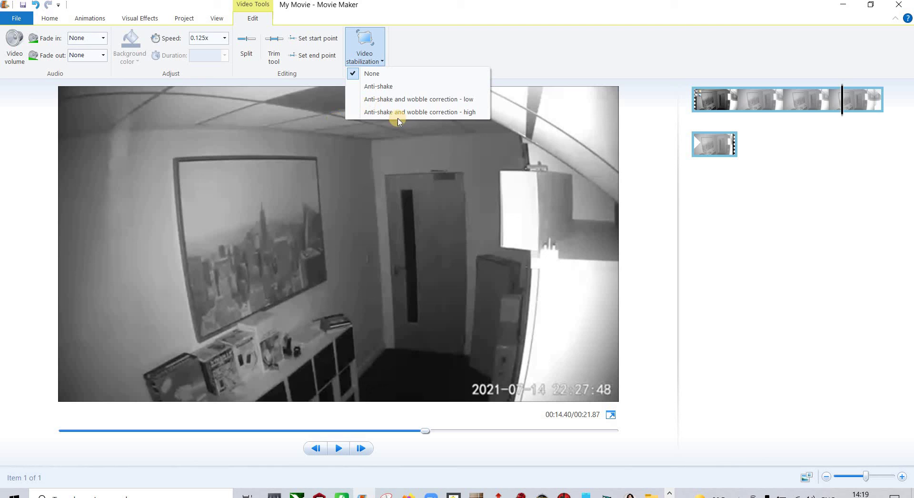
left_click(380, 113)
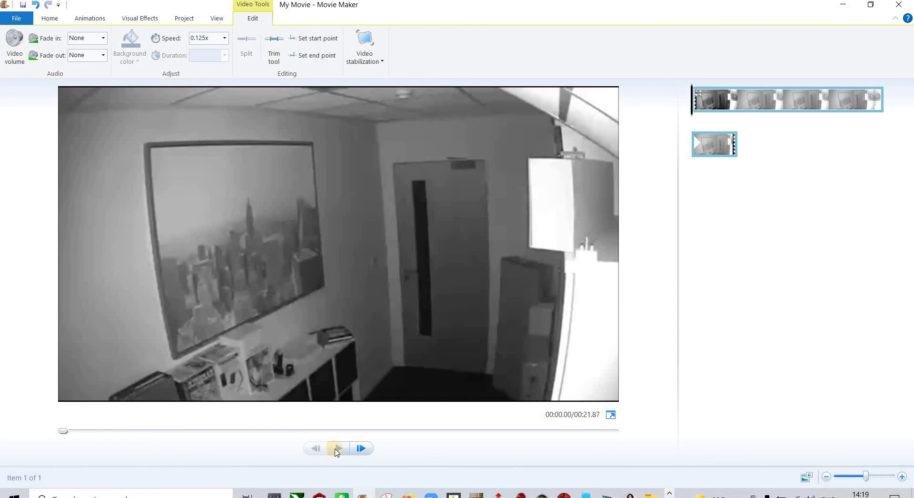
left_click(337, 449)
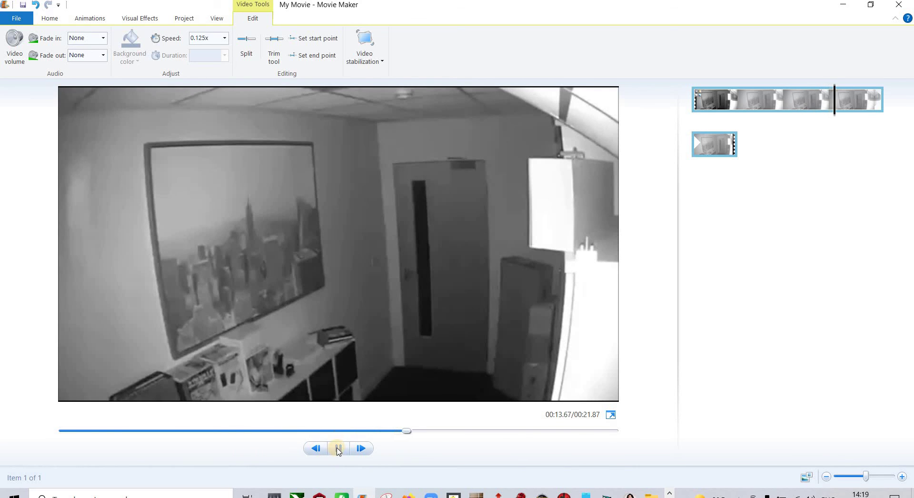
left_click(394, 431)
left_click_drag(380, 440, 354, 434)
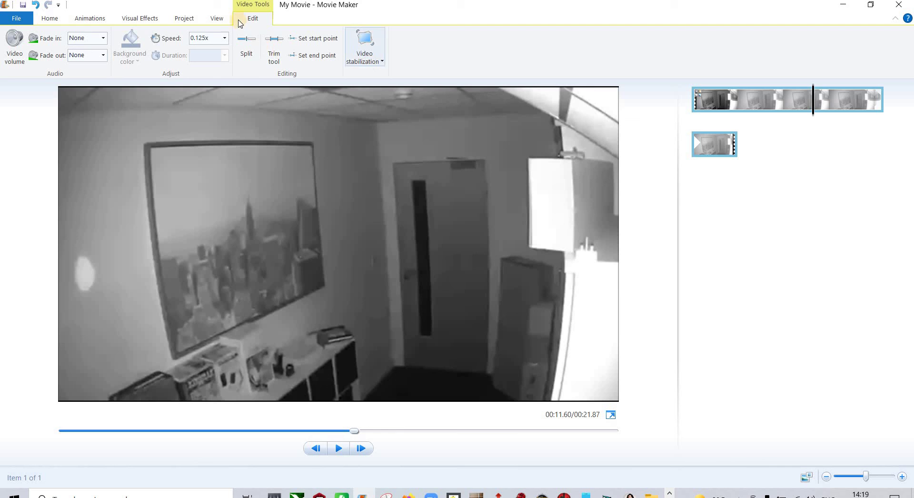
Step: Lower the clip's brightness slightly so the CCTV footage appears darker
left_click(129, 19)
left_click(508, 38)
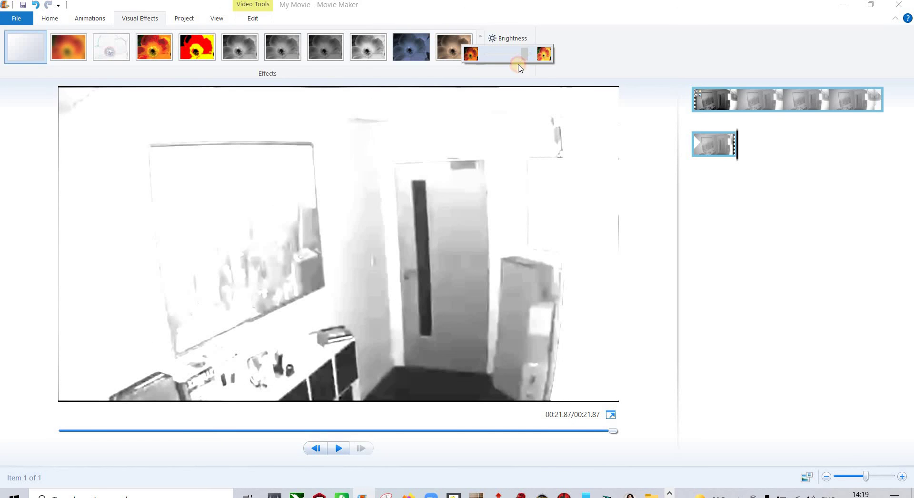
left_click_drag(521, 67, 497, 65)
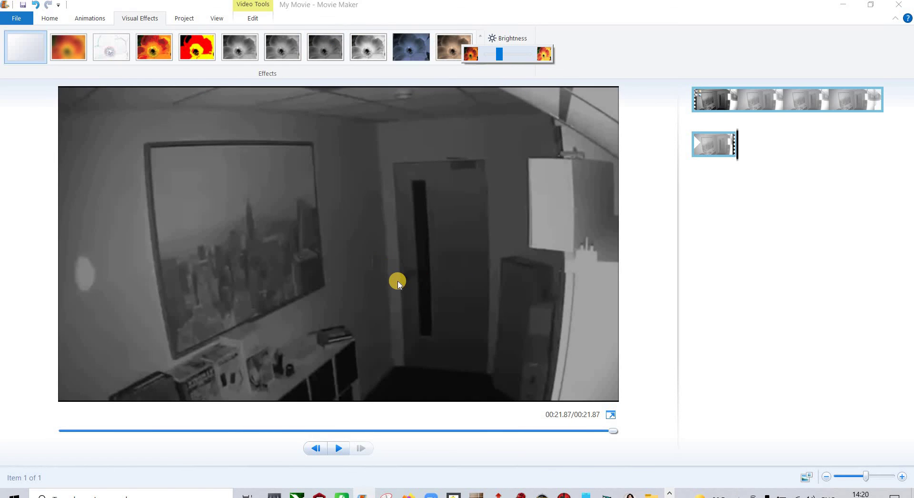
Step: Save the movie with the recommended settings as 'My Movie' on the Desktop
left_click(17, 18)
mouse_move(34, 177)
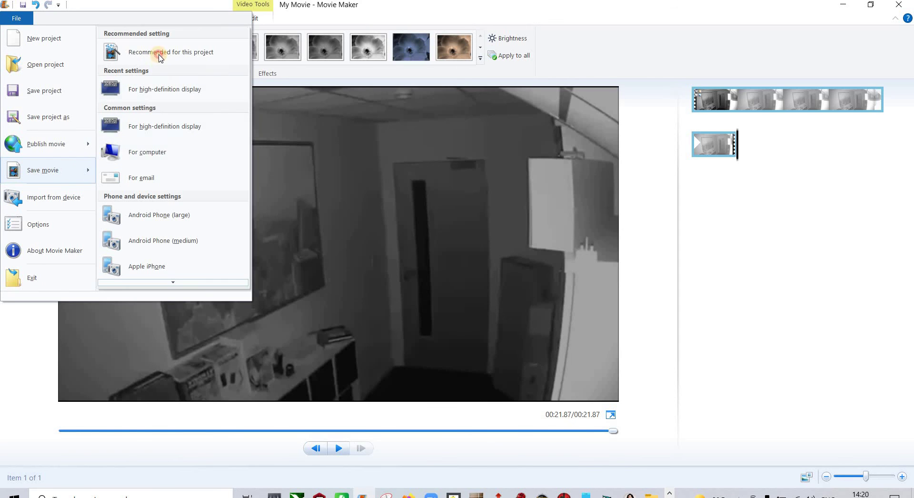
left_click(160, 54)
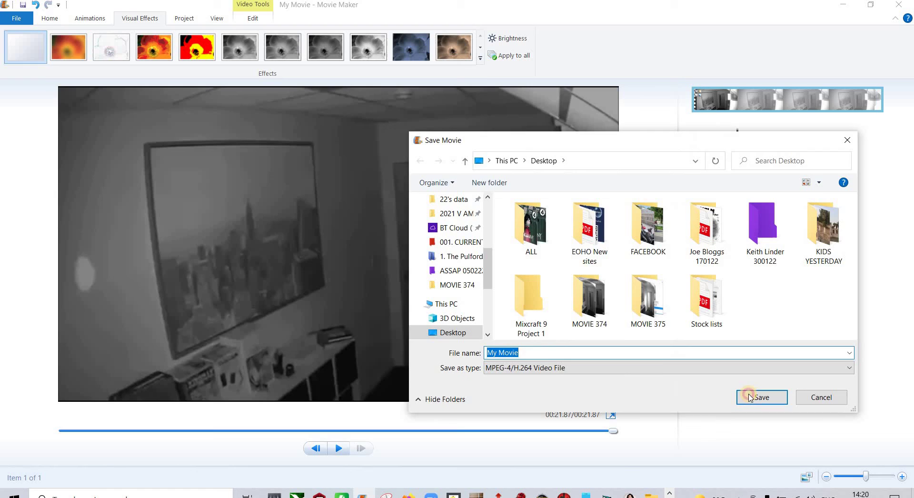
left_click(750, 397)
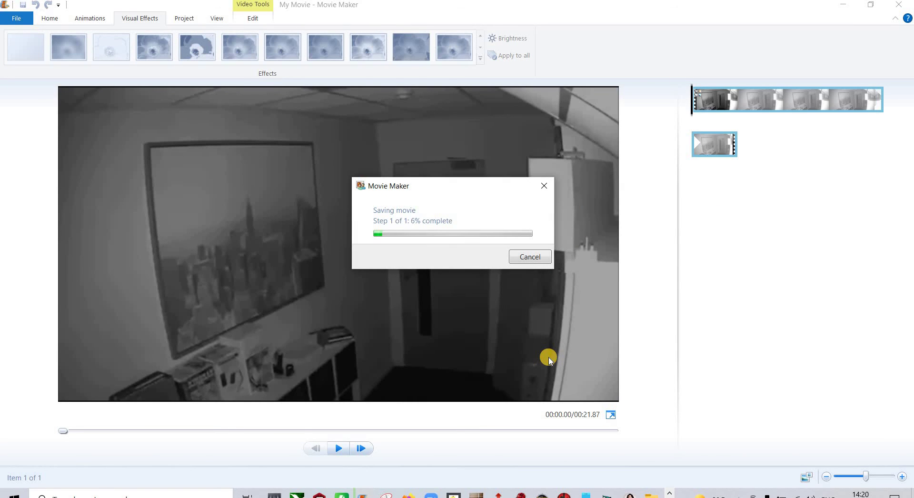